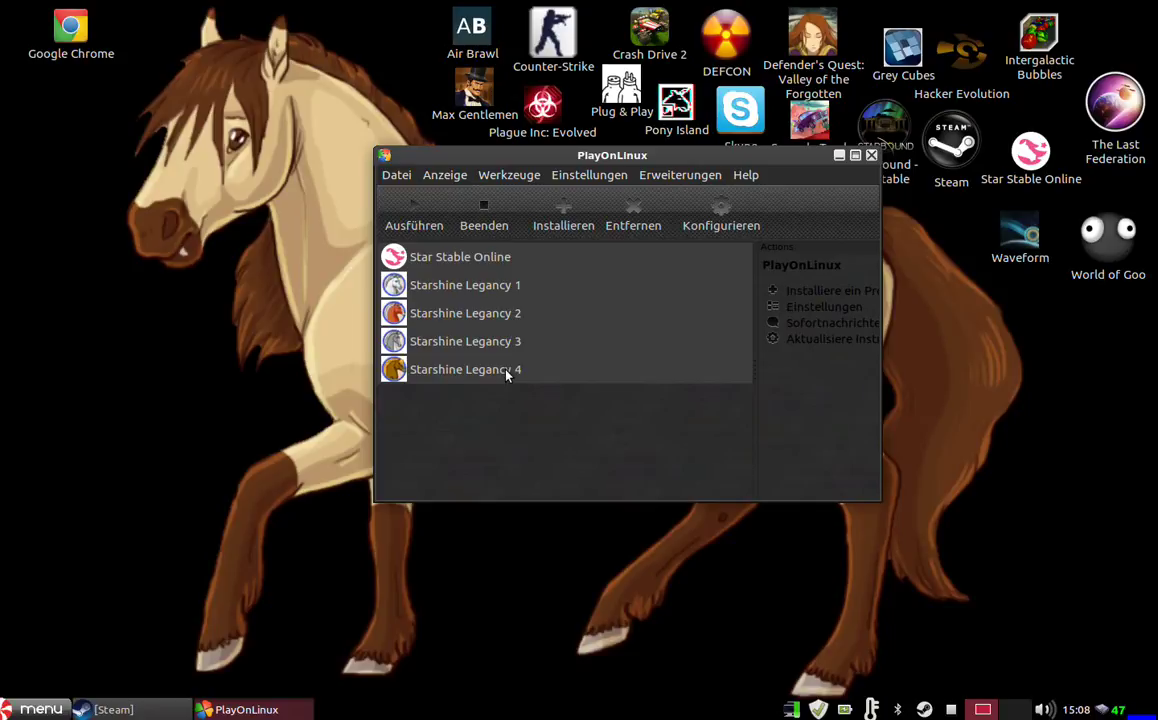
Step: Launch Starshine Legacy 1, dismiss the adapter mode error and close the leftover Wine-Explorer window
{"action": "left_click", "coordinate": [497, 287]}
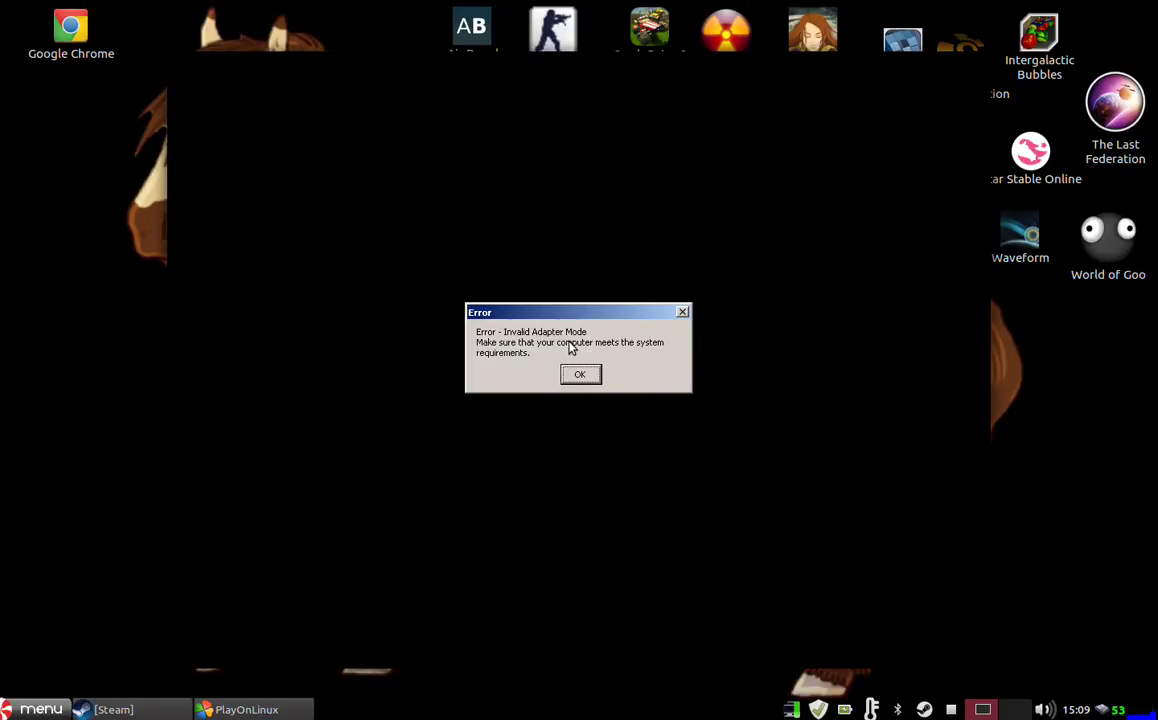
{"action": "left_click", "coordinate": [575, 377]}
{"action": "left_click", "coordinate": [578, 376]}
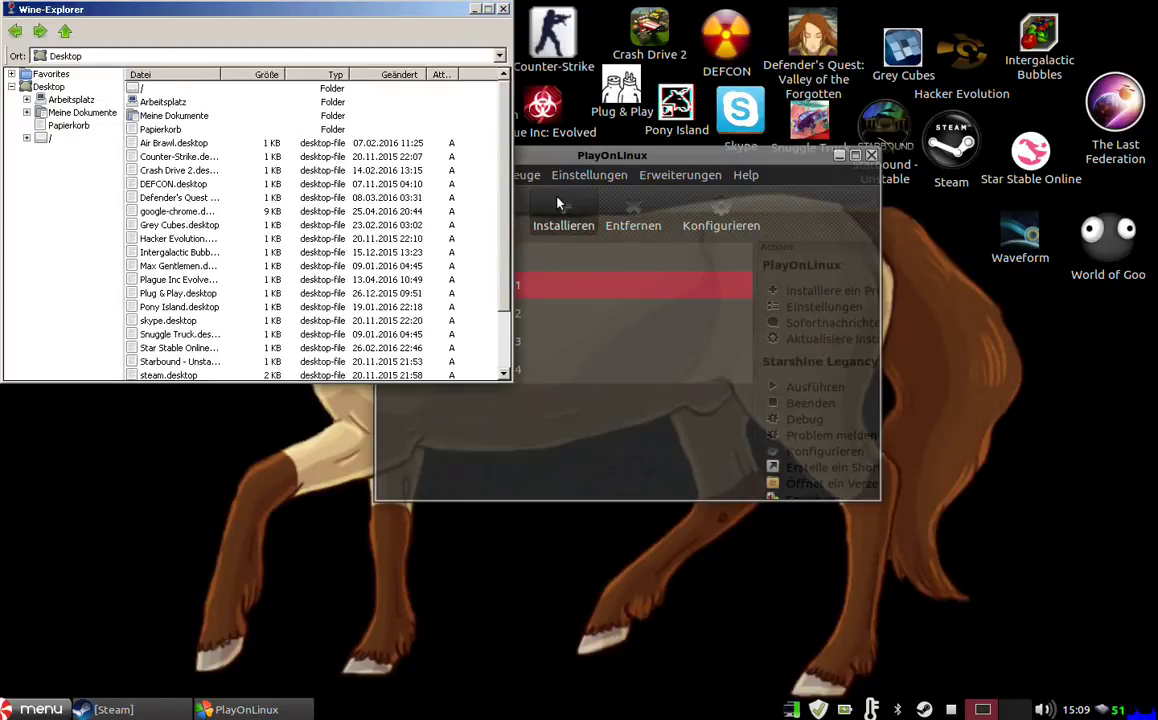
{"action": "left_click", "coordinate": [503, 9]}
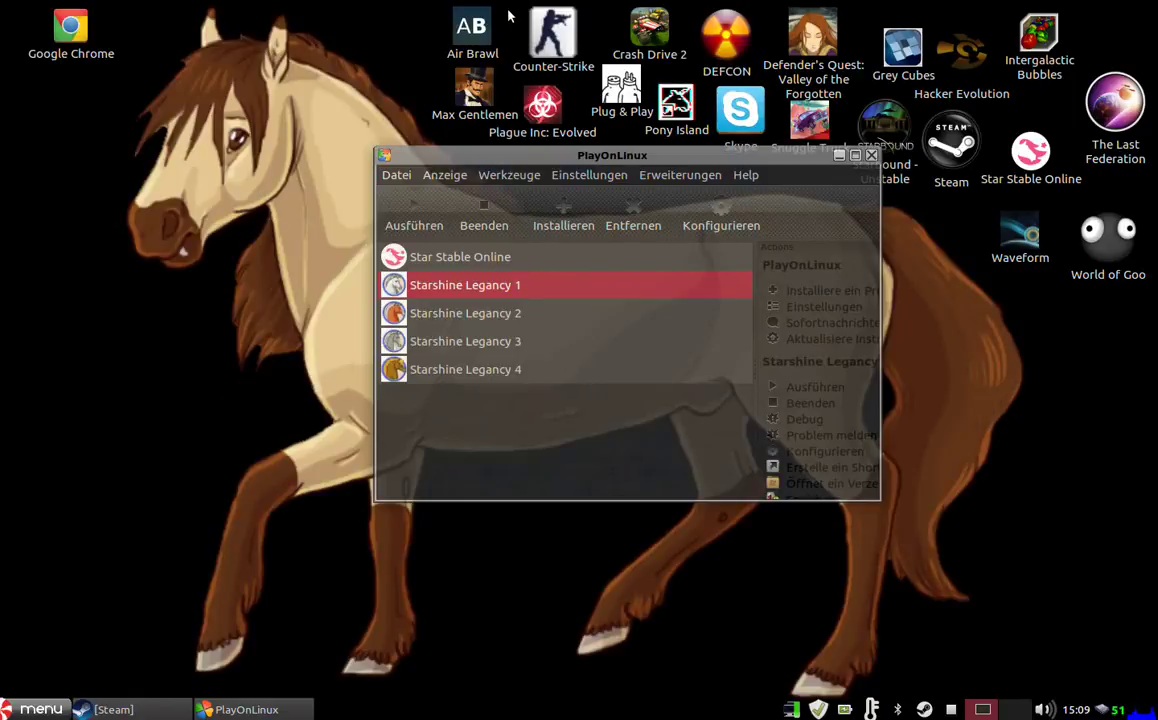
Step: Open the Wine configuration for Starshine Legacy 2 and close it without changing anything
{"action": "right_click", "coordinate": [501, 321]}
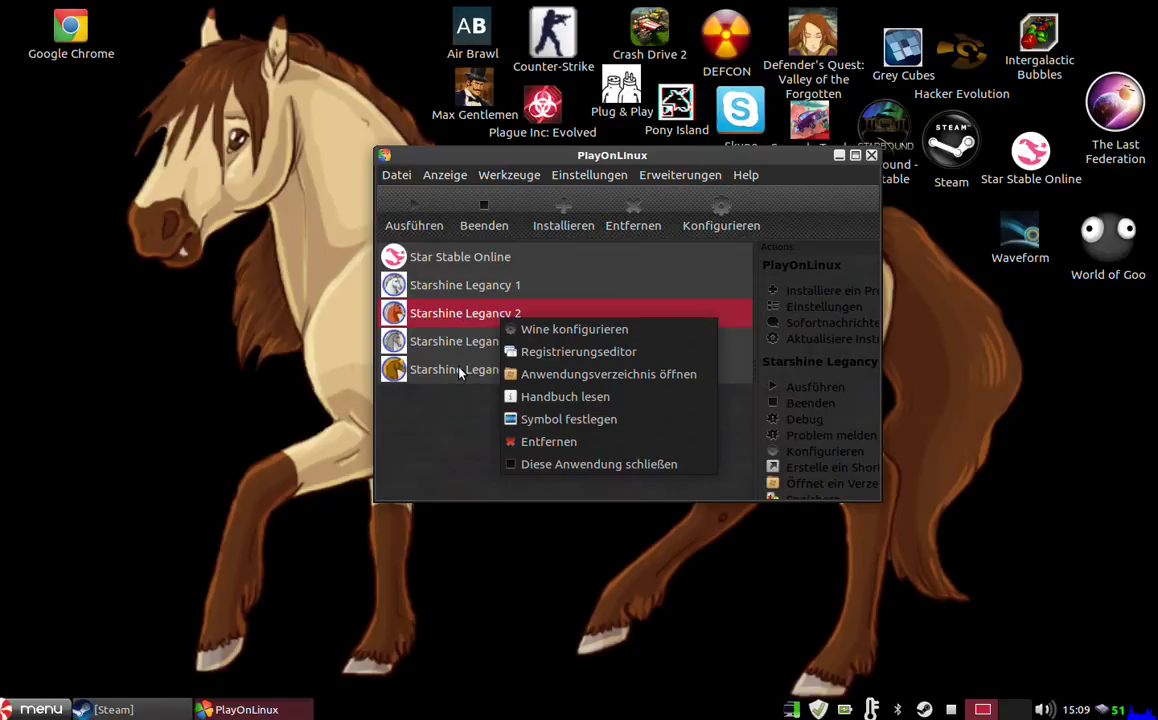
{"action": "left_click", "coordinate": [510, 329]}
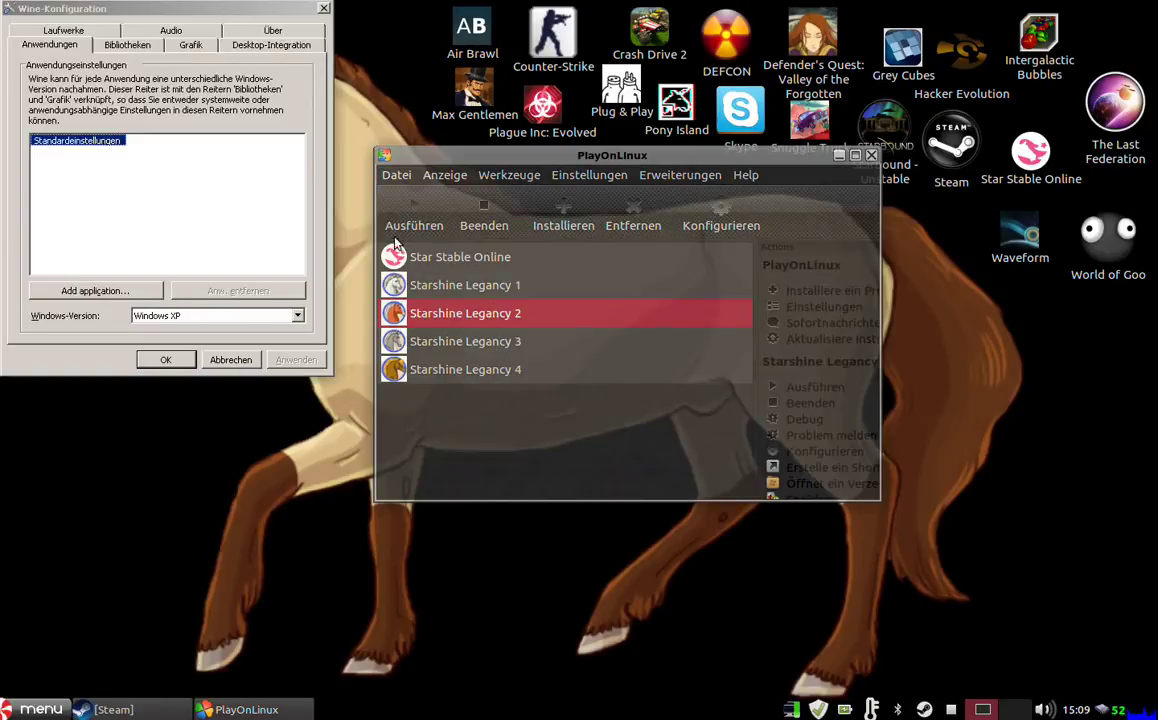
{"action": "left_click", "coordinate": [323, 8]}
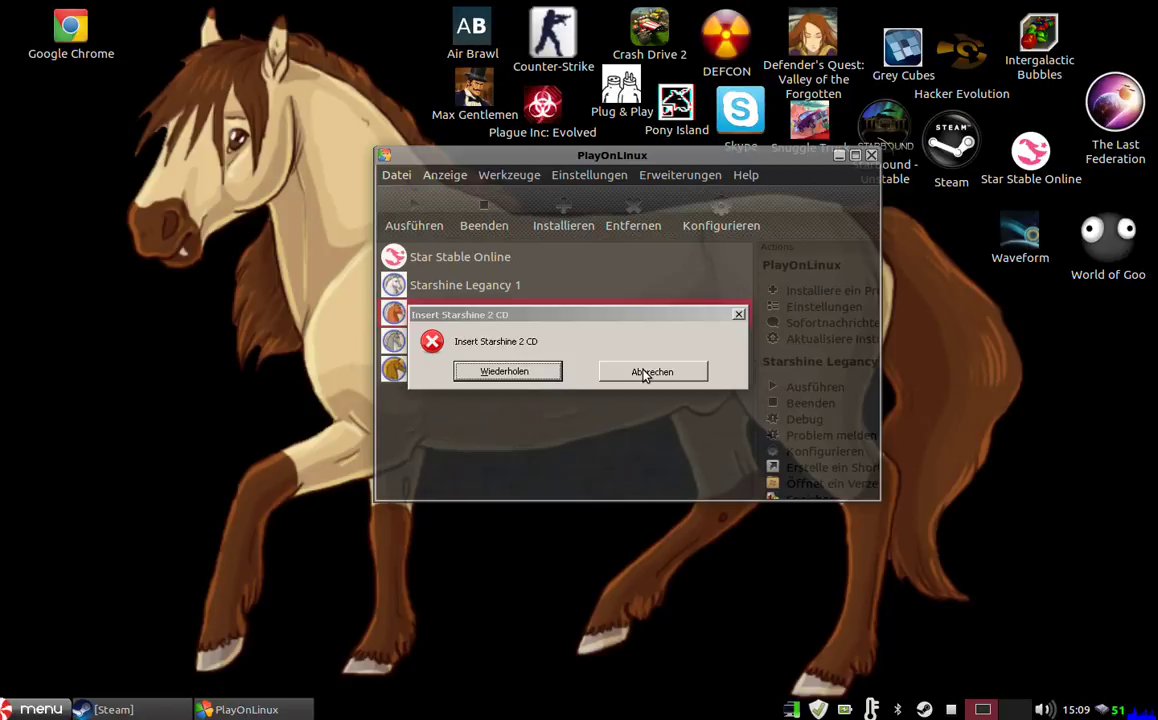
Step: Try launching Starshine Legacy 2, 3 and 4 in turn, cancelling each request to insert the game CD
{"action": "left_click", "coordinate": [650, 372]}
{"action": "left_click", "coordinate": [538, 343]}
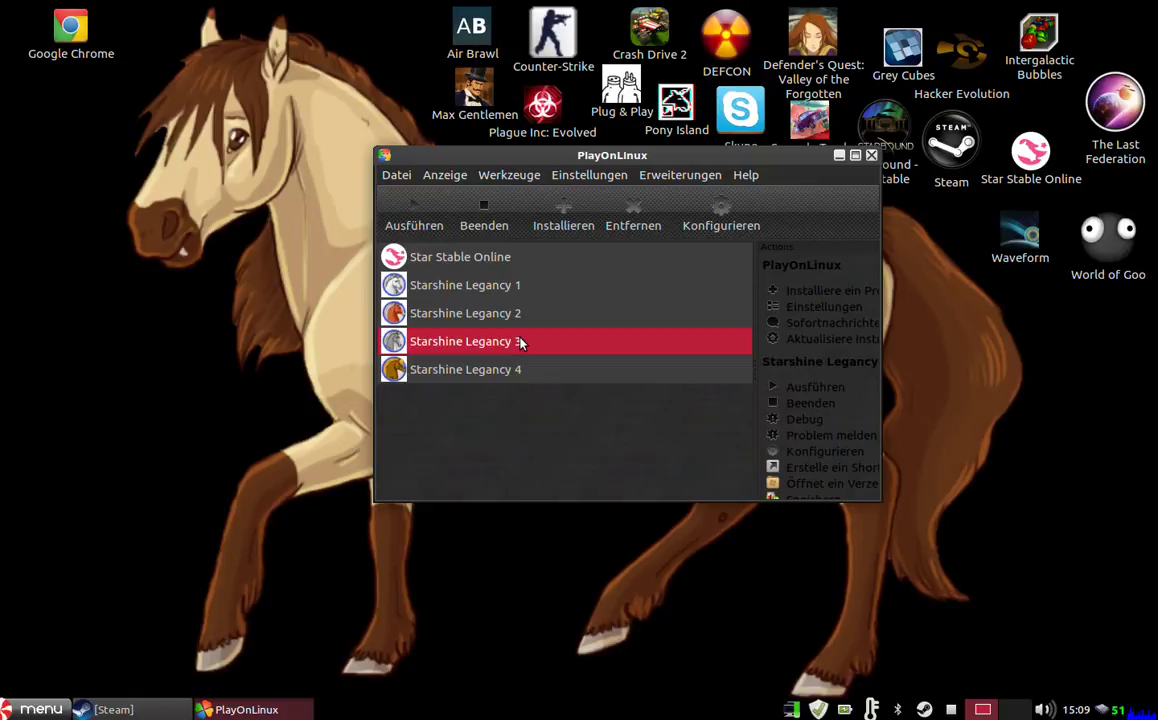
{"action": "double_click", "coordinate": [507, 344]}
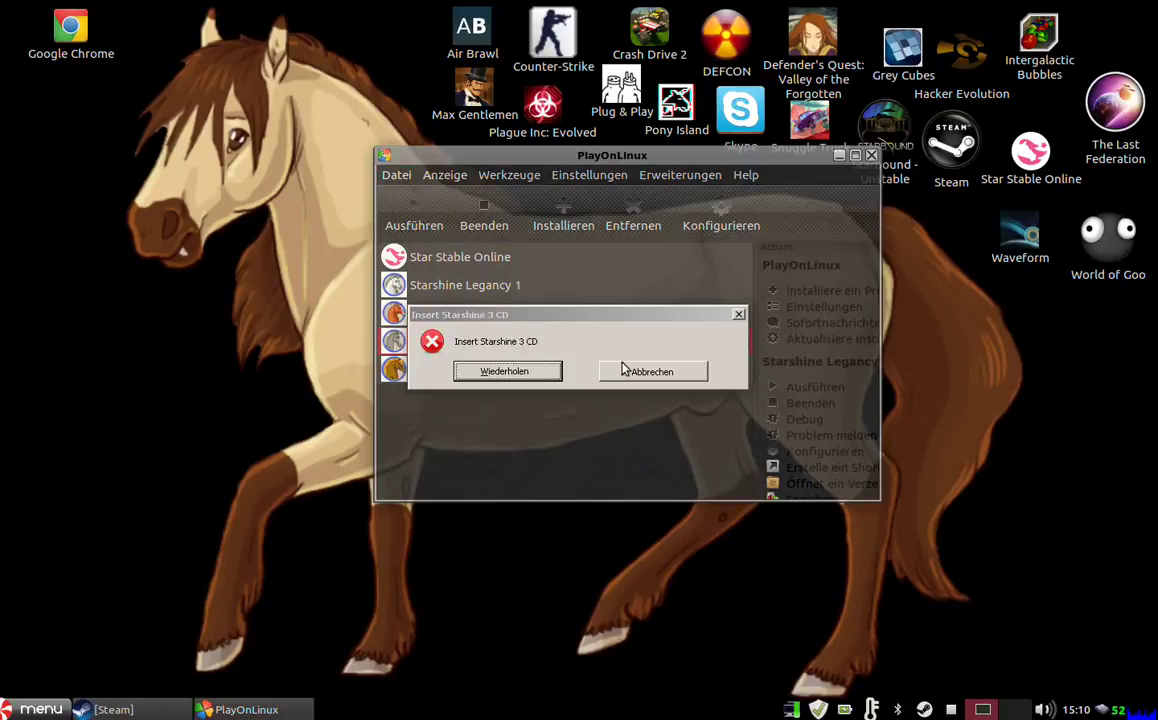
{"action": "left_click", "coordinate": [637, 371]}
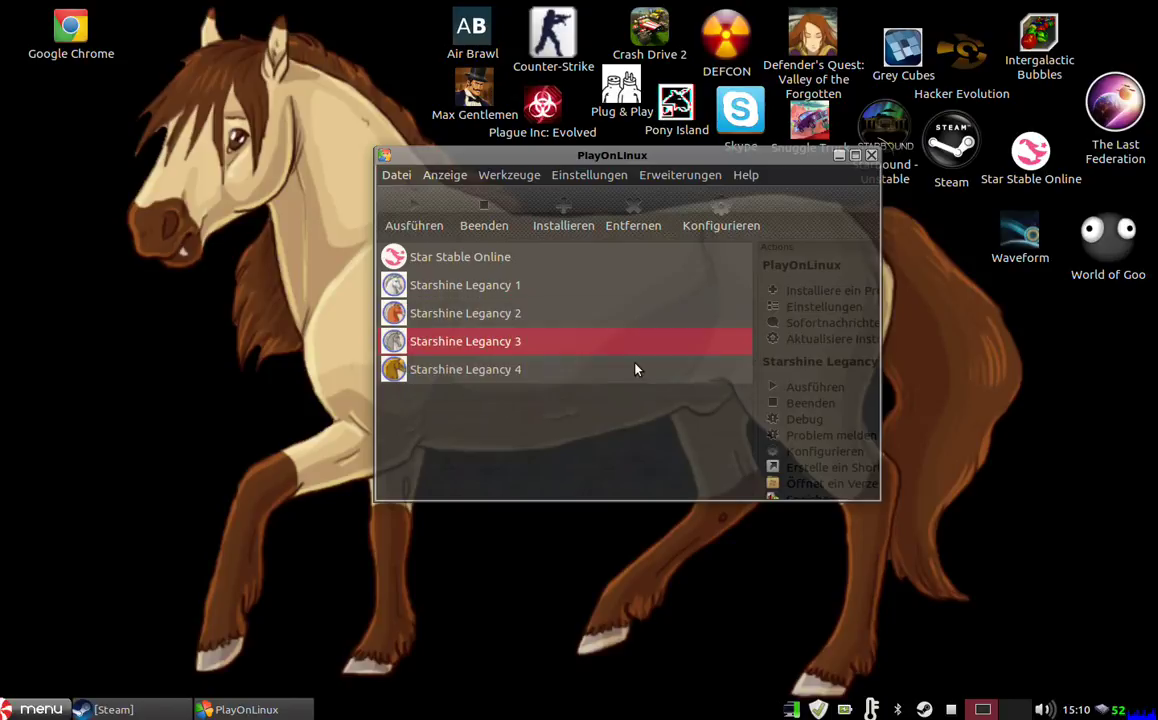
{"action": "left_click", "coordinate": [514, 369]}
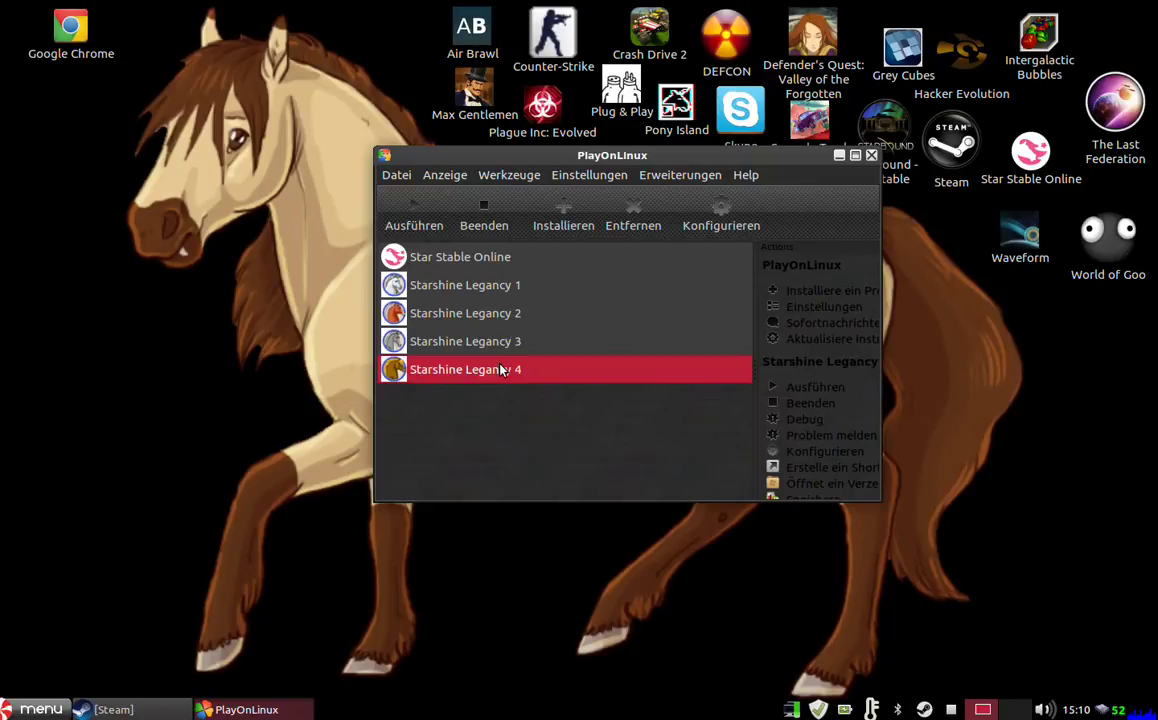
{"action": "left_click", "coordinate": [500, 287]}
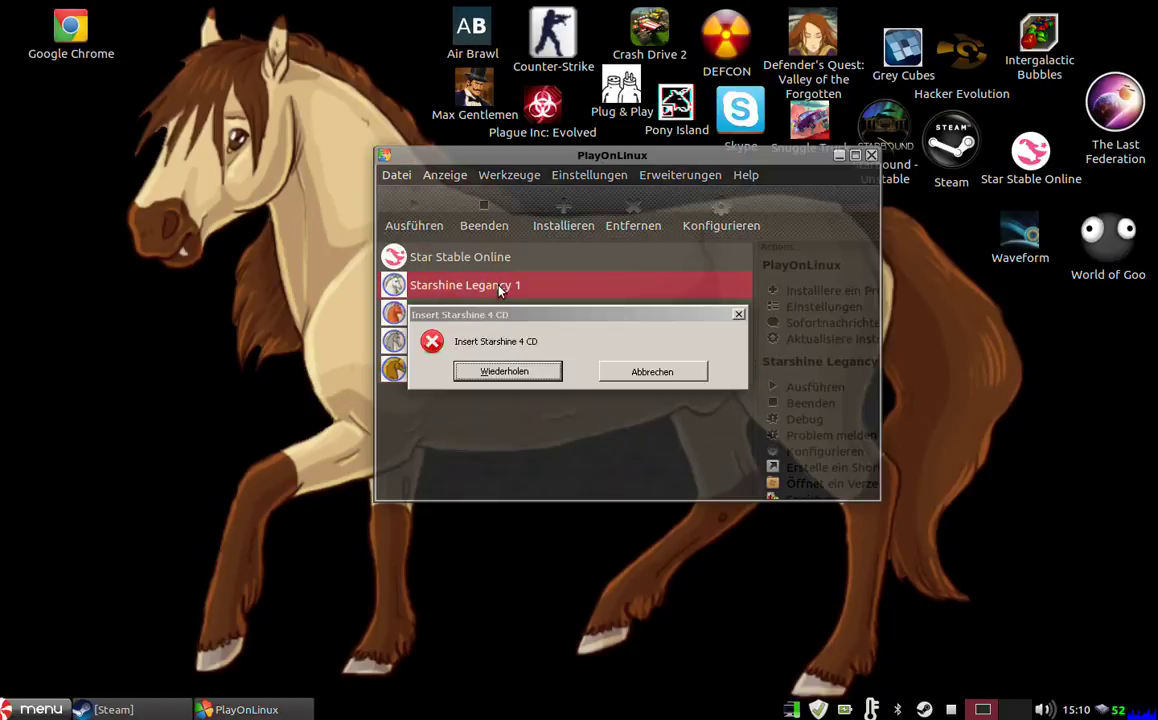
{"action": "left_click", "coordinate": [638, 374]}
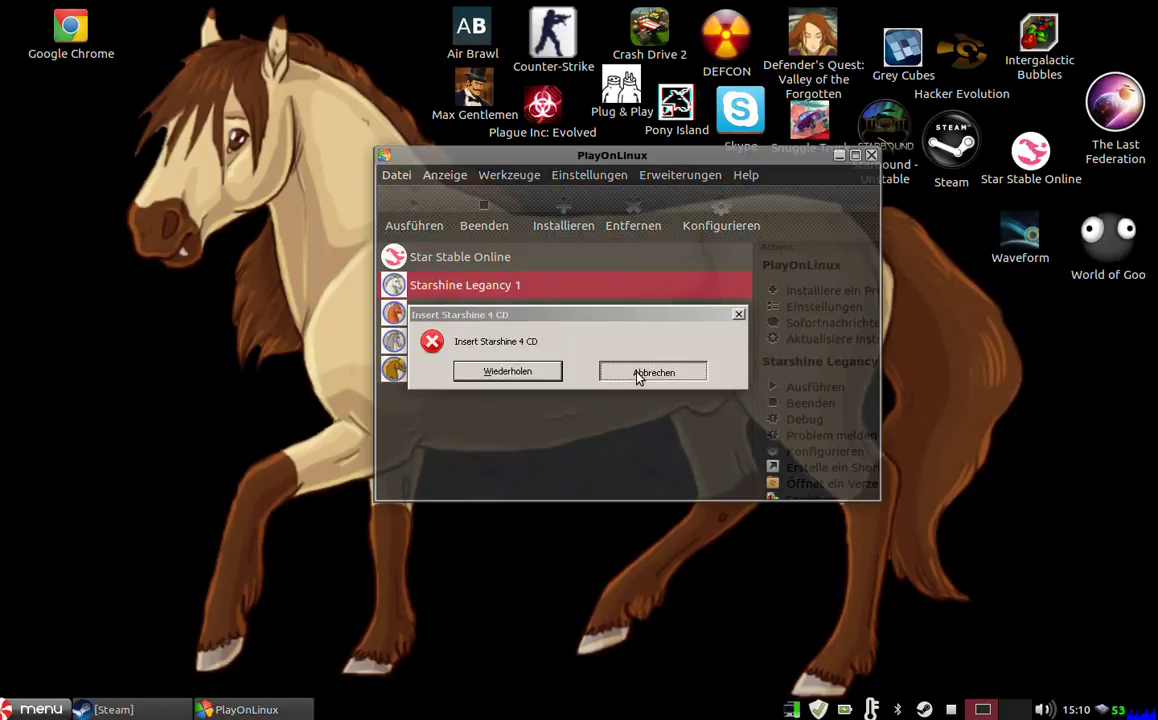
Step: Try running Starshine Legacy 1 again, dismissing the error and closing the Wine-Explorer window
{"action": "left_click", "coordinate": [520, 288]}
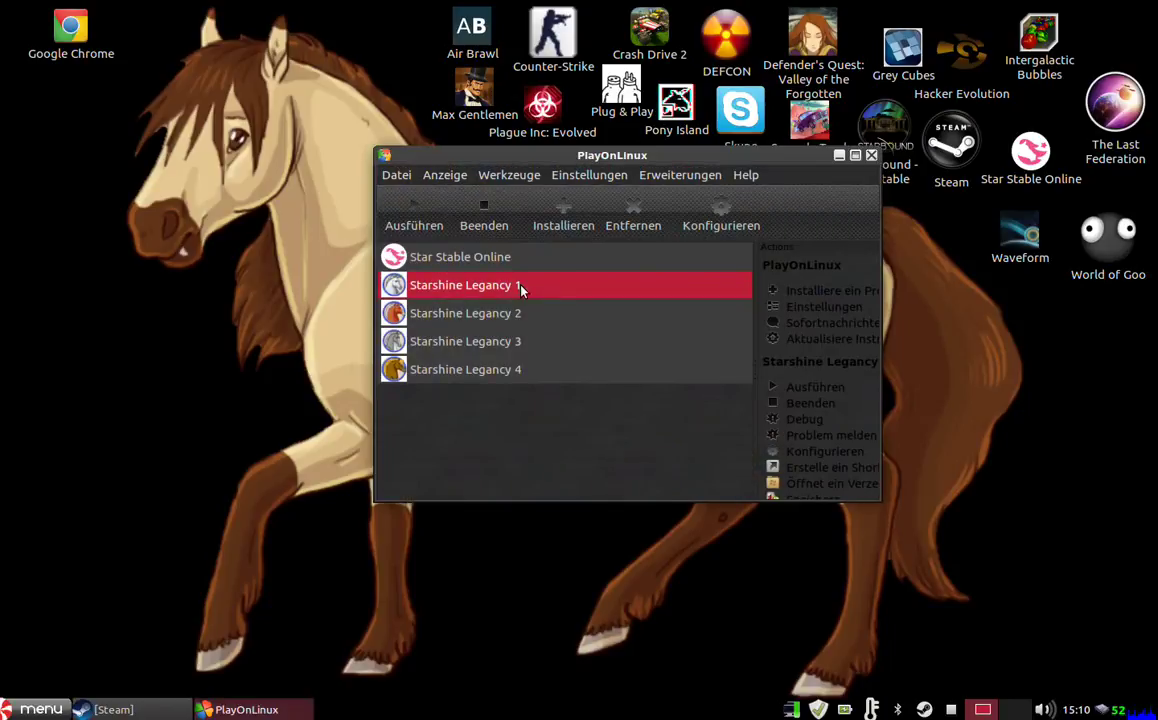
{"action": "double_click", "coordinate": [520, 288]}
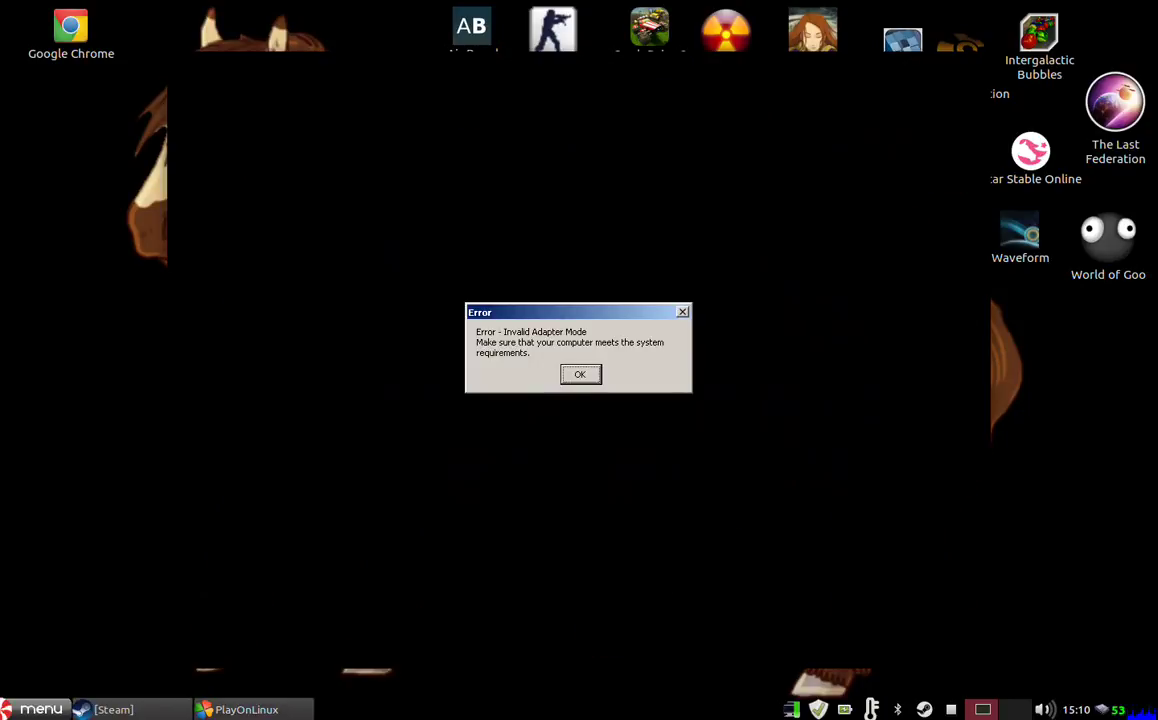
{"action": "left_click", "coordinate": [580, 377]}
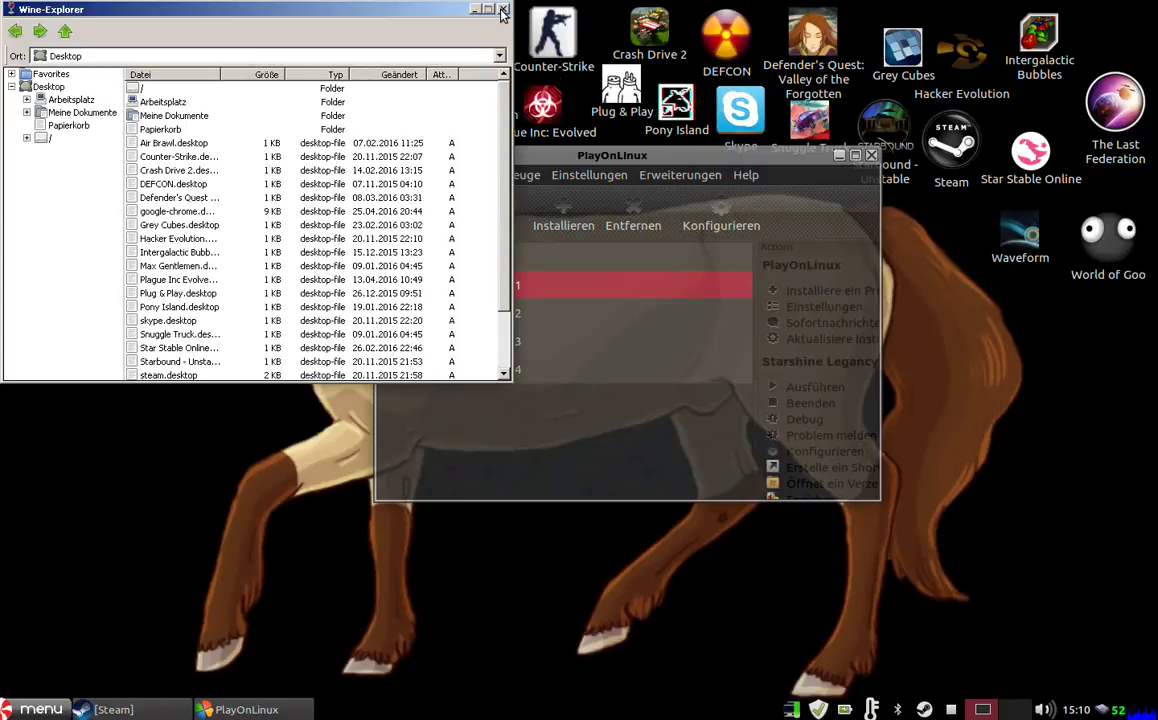
{"action": "left_click", "coordinate": [503, 10]}
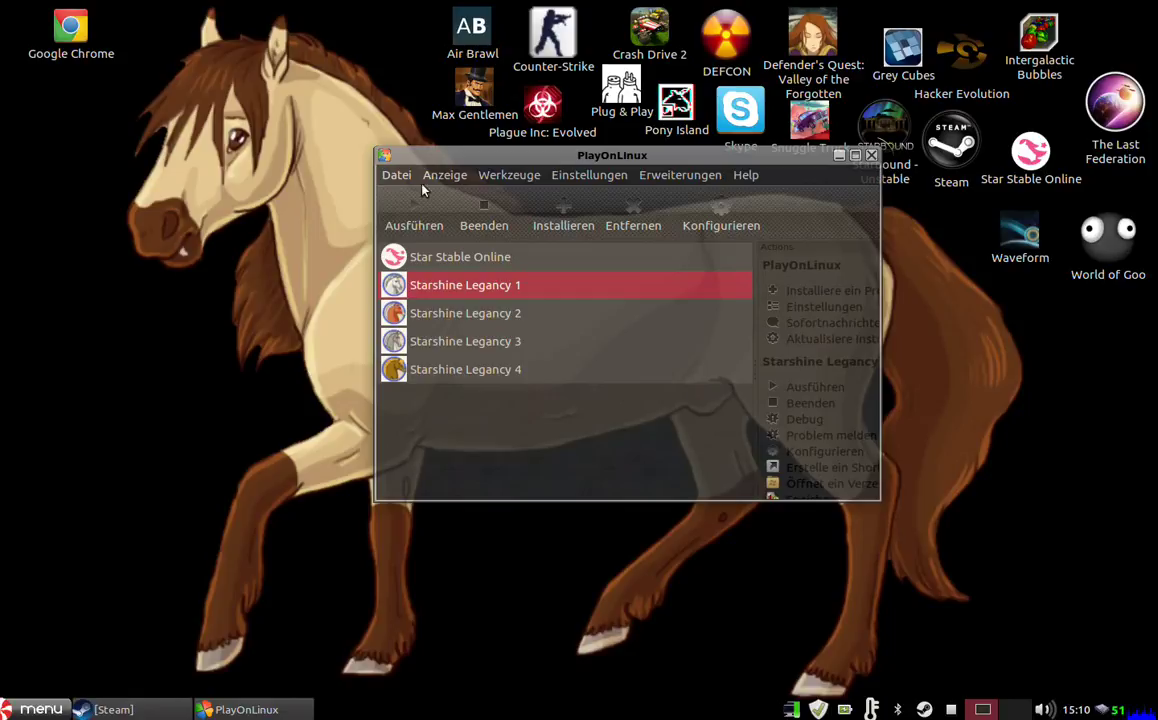
Step: In the Wine graphics configuration for Starshine Legacy 1, enable full-screen mouse capture, window manager decoration and control, and virtual desktop emulation, and apply the changes
{"action": "right_click", "coordinate": [569, 288]}
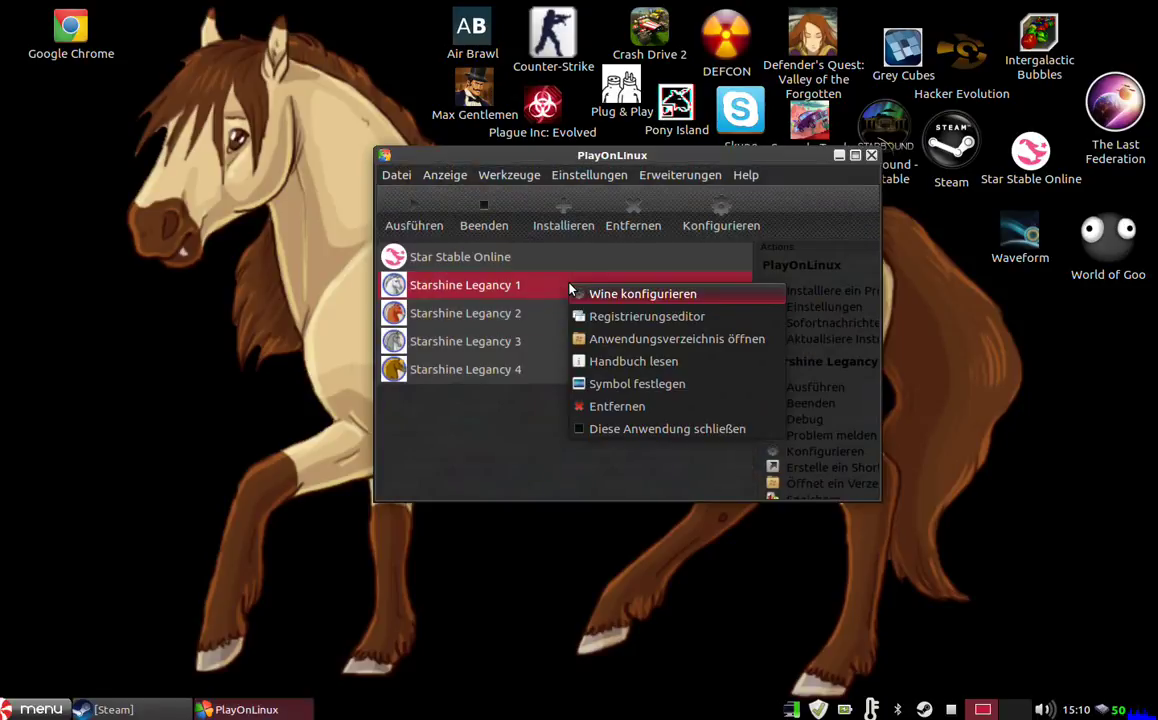
{"action": "left_click", "coordinate": [600, 295]}
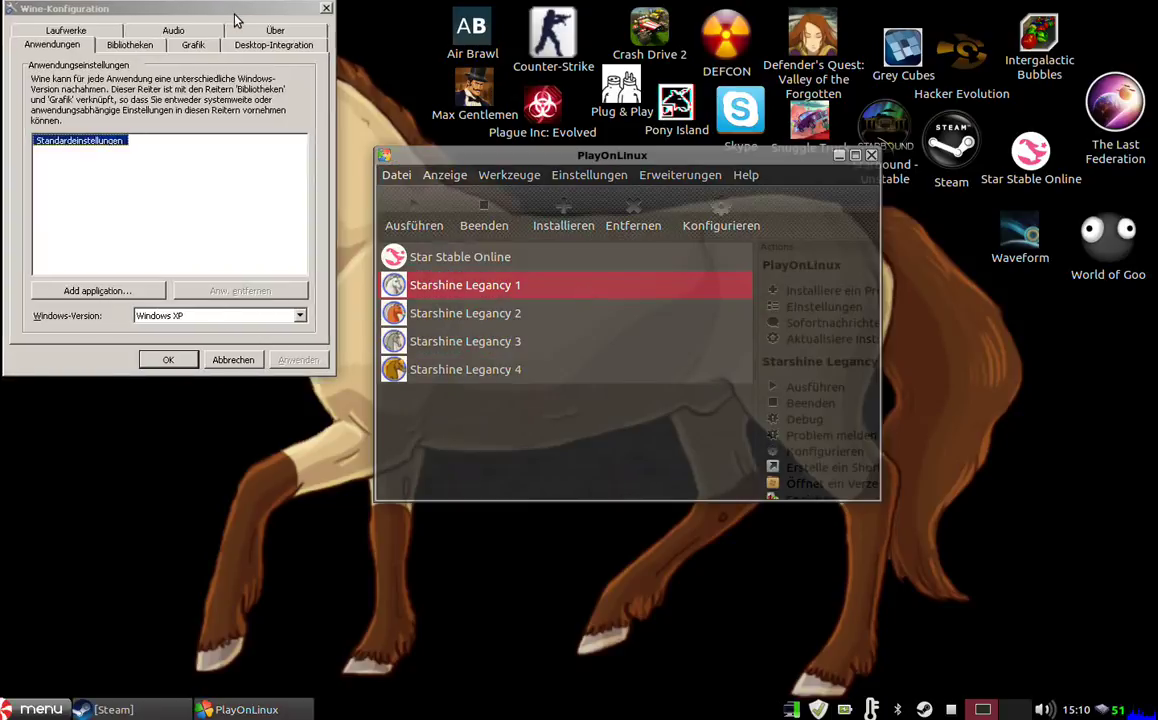
{"action": "left_click_drag", "start_coordinate": [235, 14], "coordinate": [628, 174]}
{"action": "left_click", "coordinate": [577, 200]}
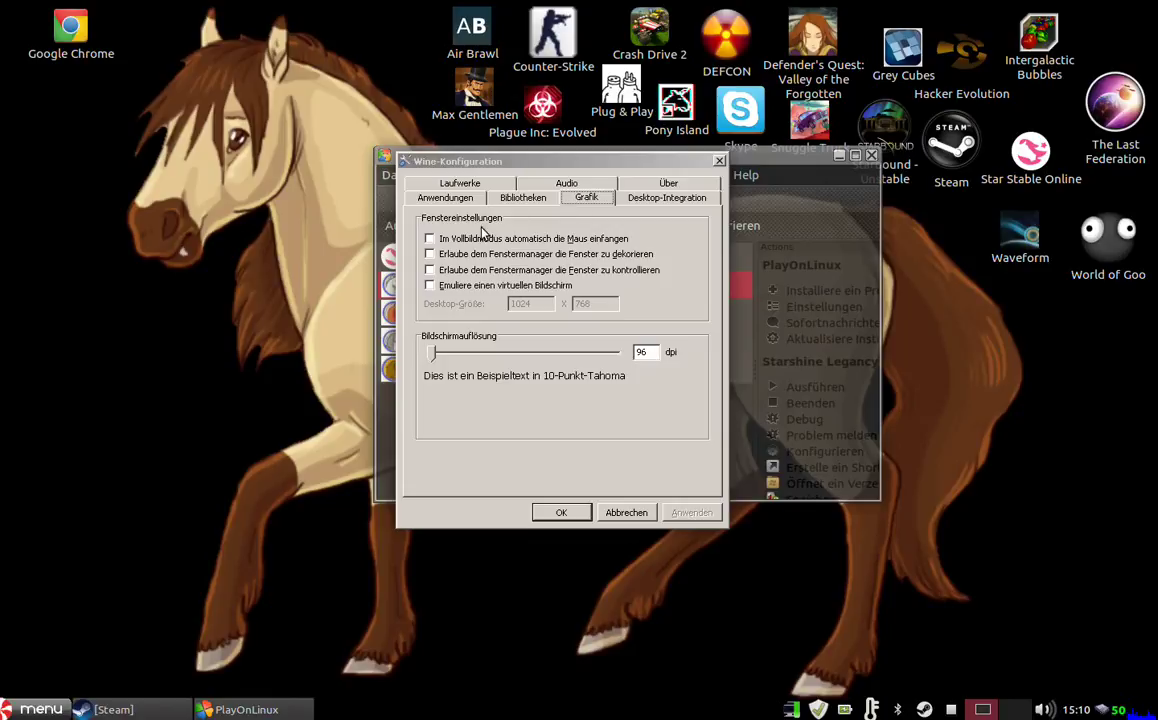
{"action": "left_click", "coordinate": [433, 241]}
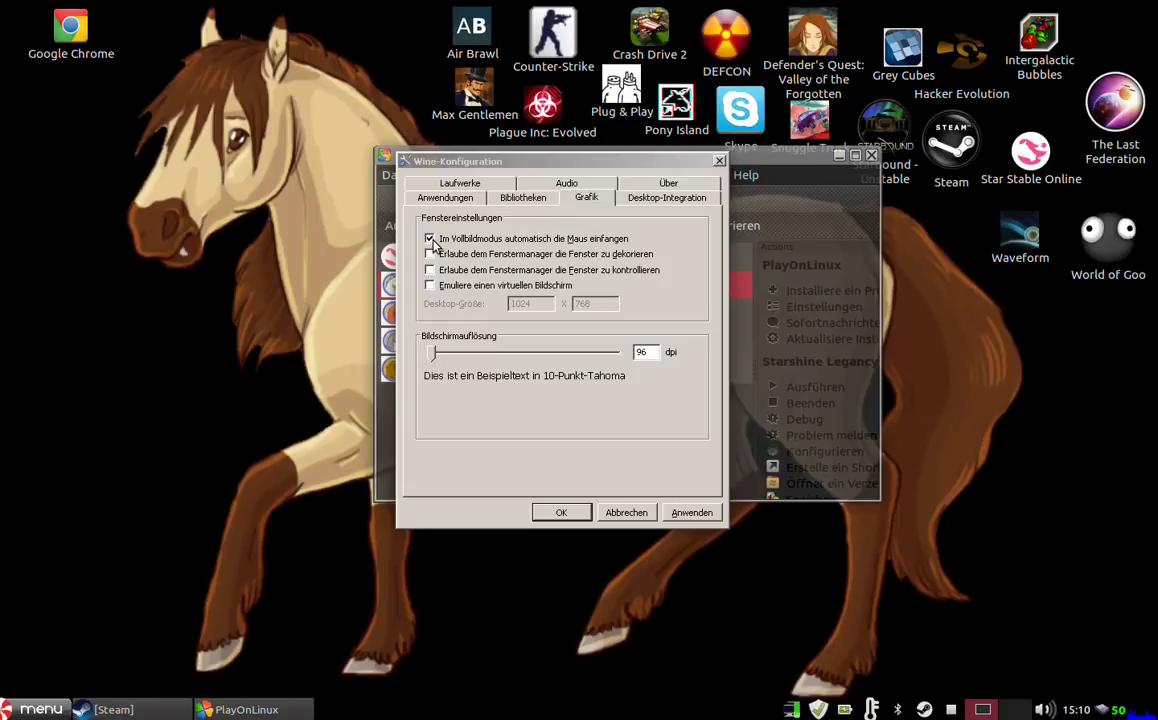
{"action": "left_click", "coordinate": [431, 255]}
{"action": "left_click", "coordinate": [430, 271]}
{"action": "left_click", "coordinate": [430, 286]}
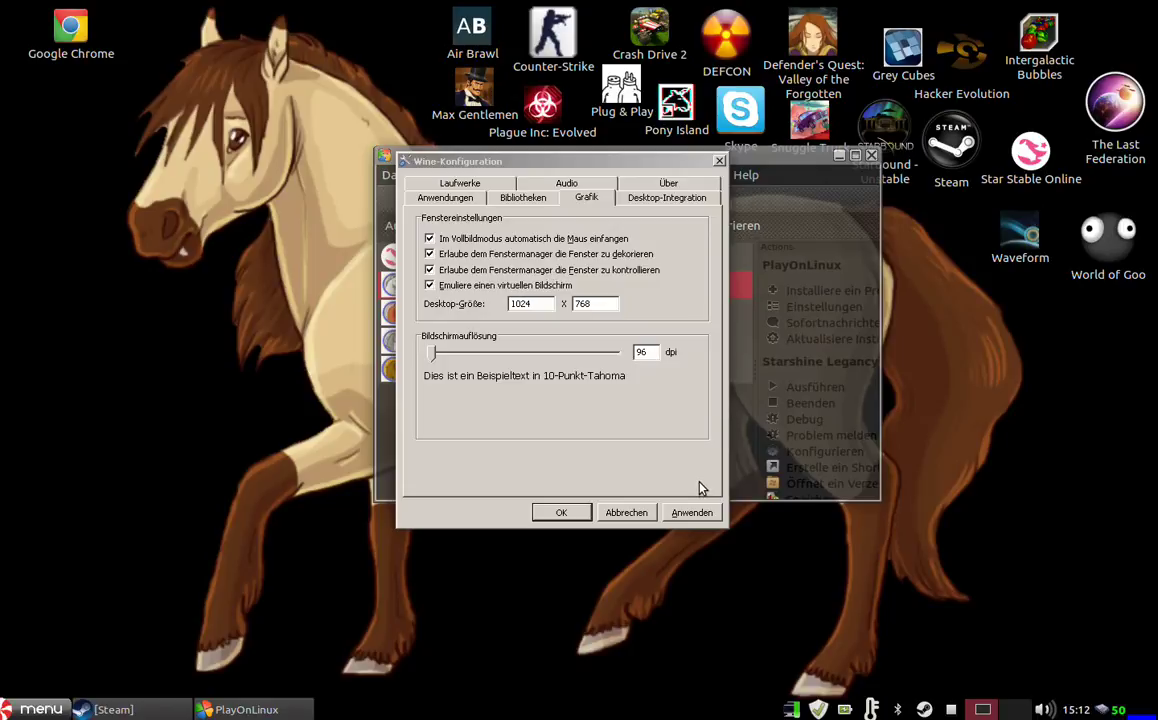
{"action": "left_click", "coordinate": [692, 513]}
{"action": "left_click", "coordinate": [565, 513]}
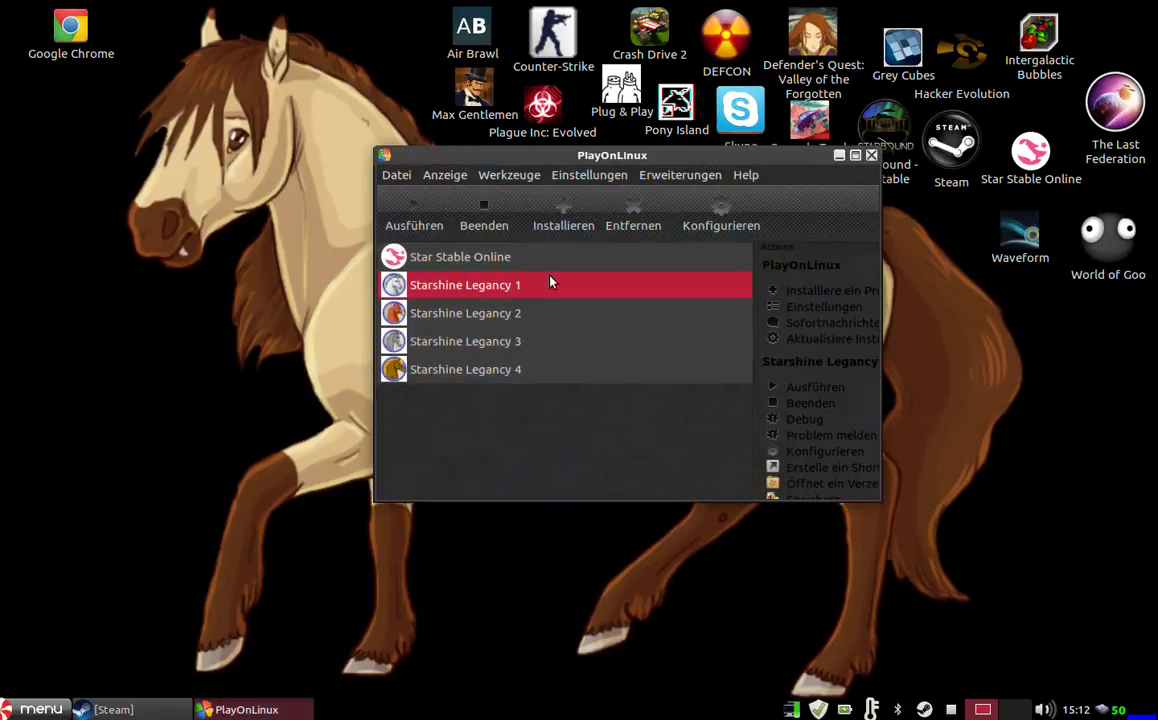
Step: Launch Starshine Legacy 1 in the Wine virtual desktop to test it, and leave the game at its main menu
{"action": "double_click", "coordinate": [549, 284]}
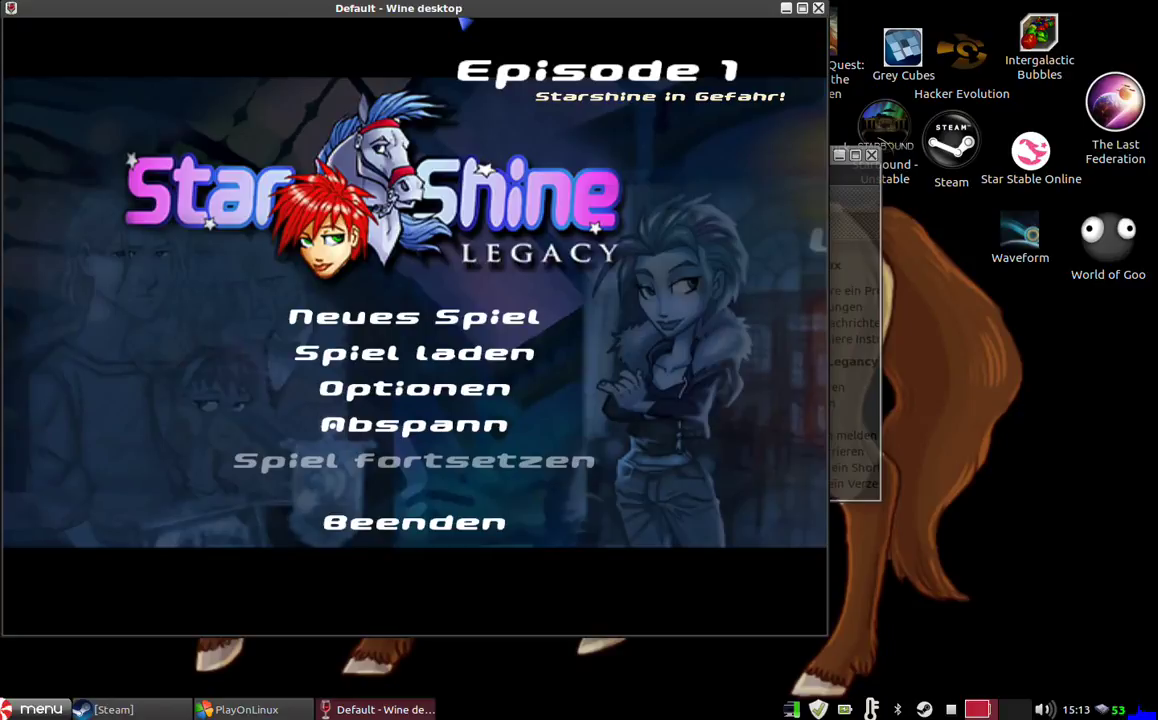
{"action": "key", "text": "alt+F2"}
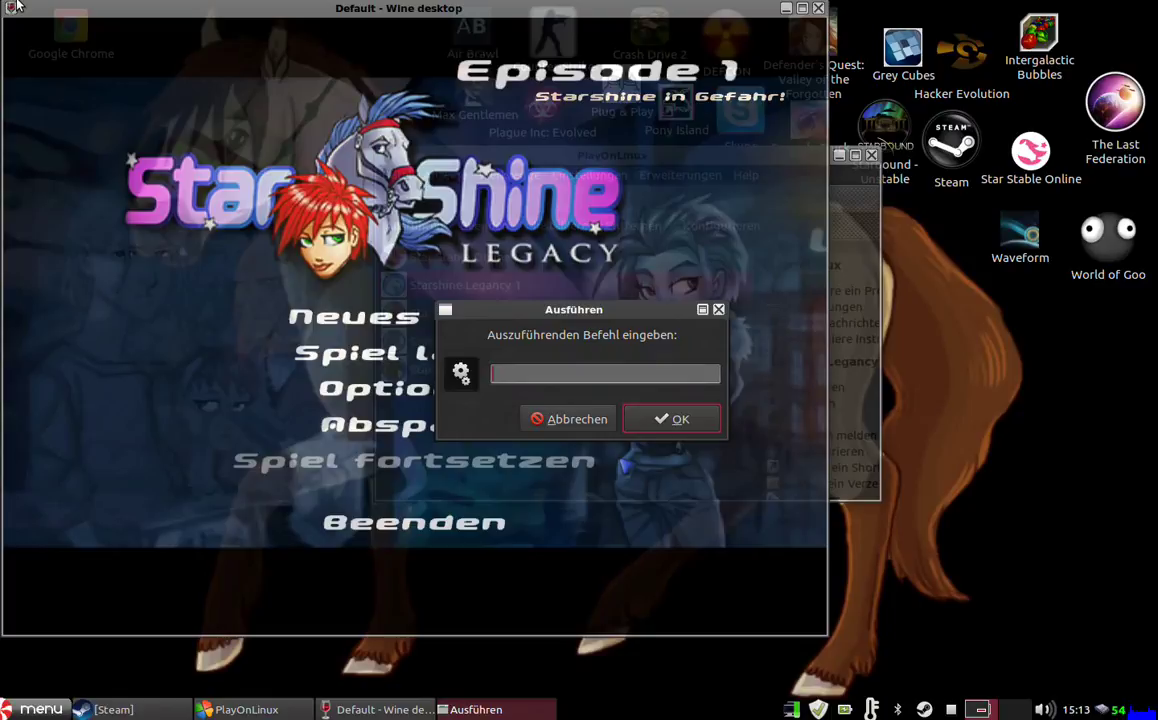
{"action": "key", "text": "Escape"}
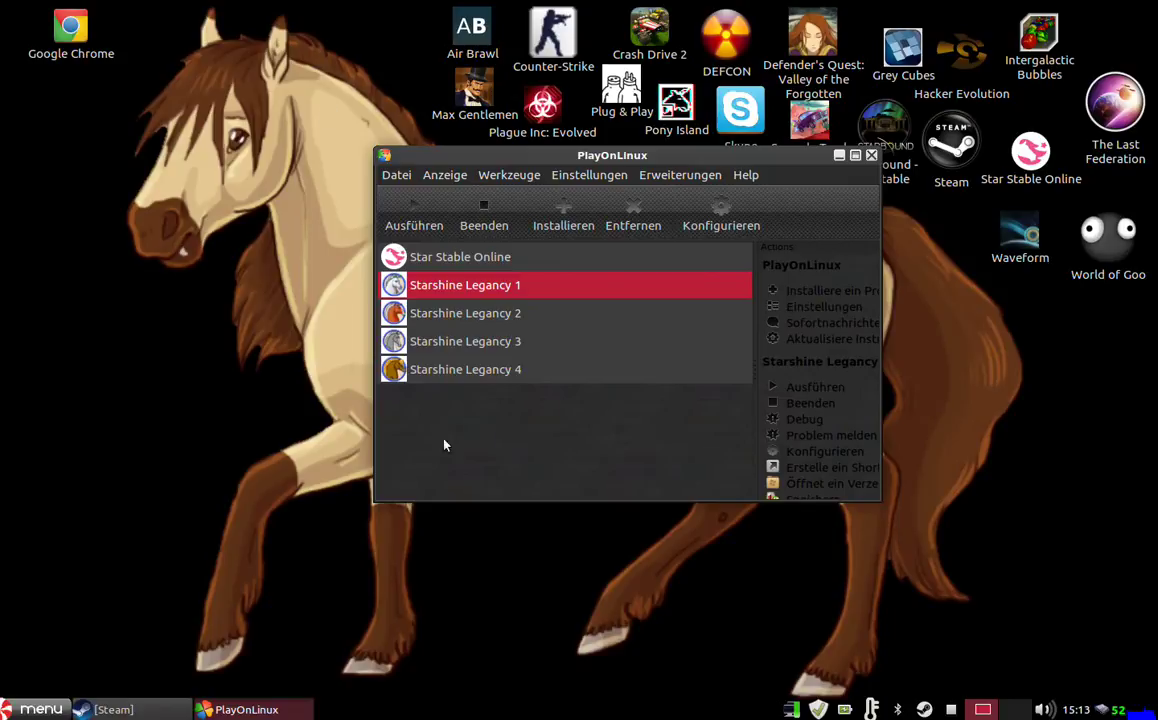
{"action": "left_click", "coordinate": [951, 709]}
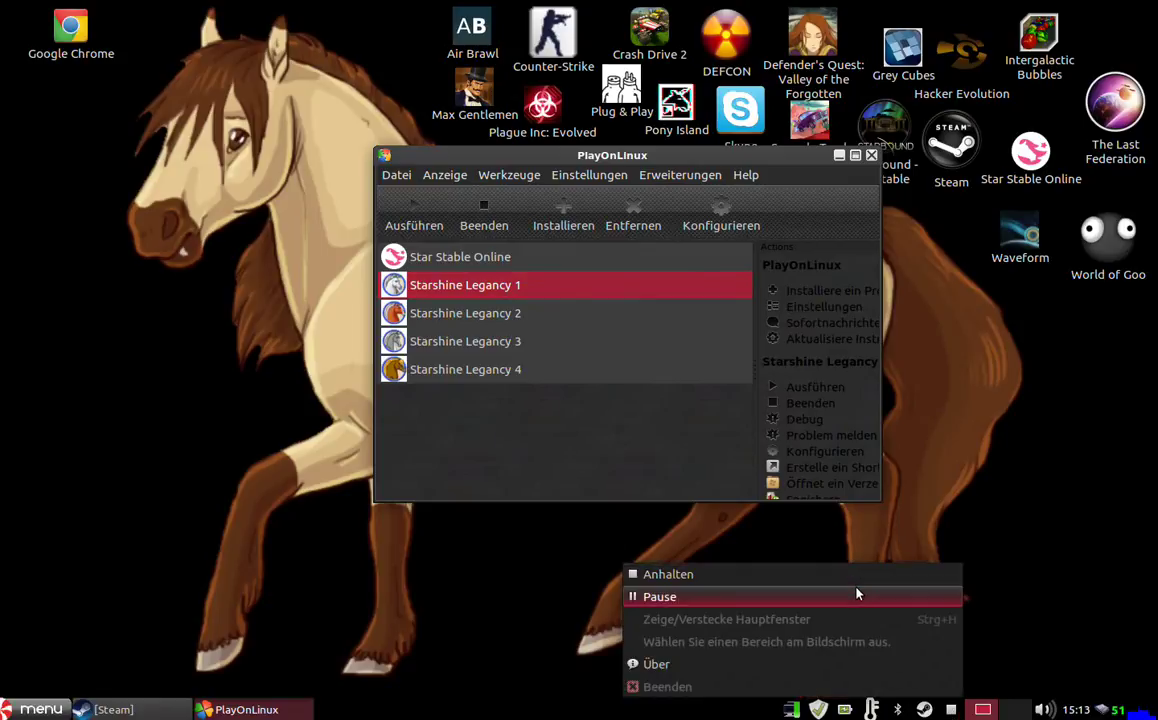